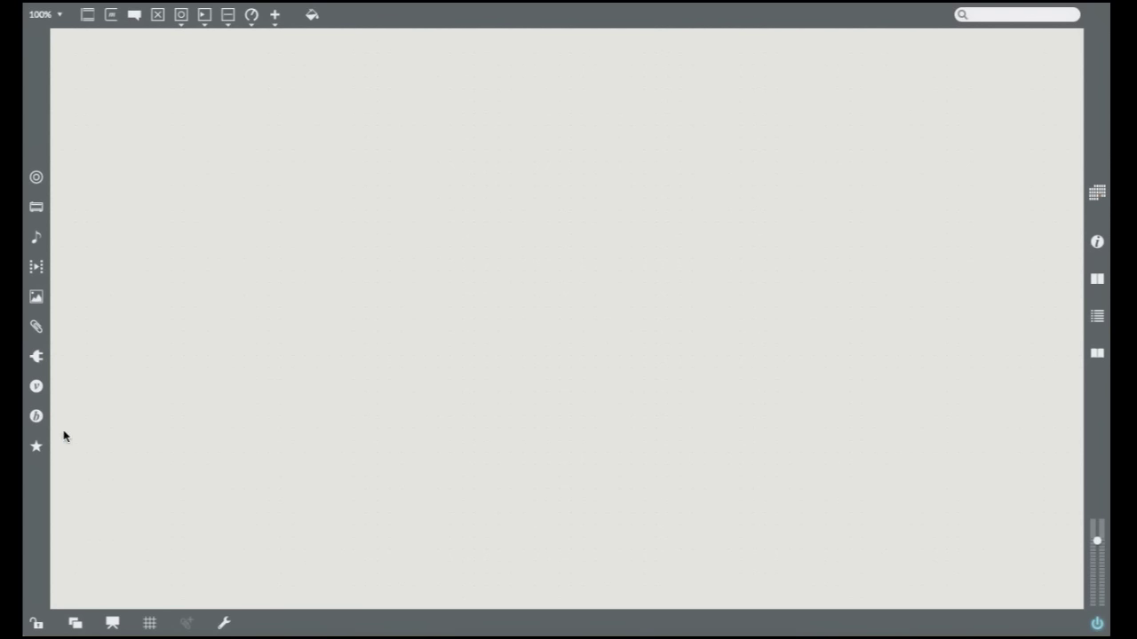
Step: Add a PLAYR video player from Vizzie's INPUT category to the patcher's upper left
left_click(37, 388)
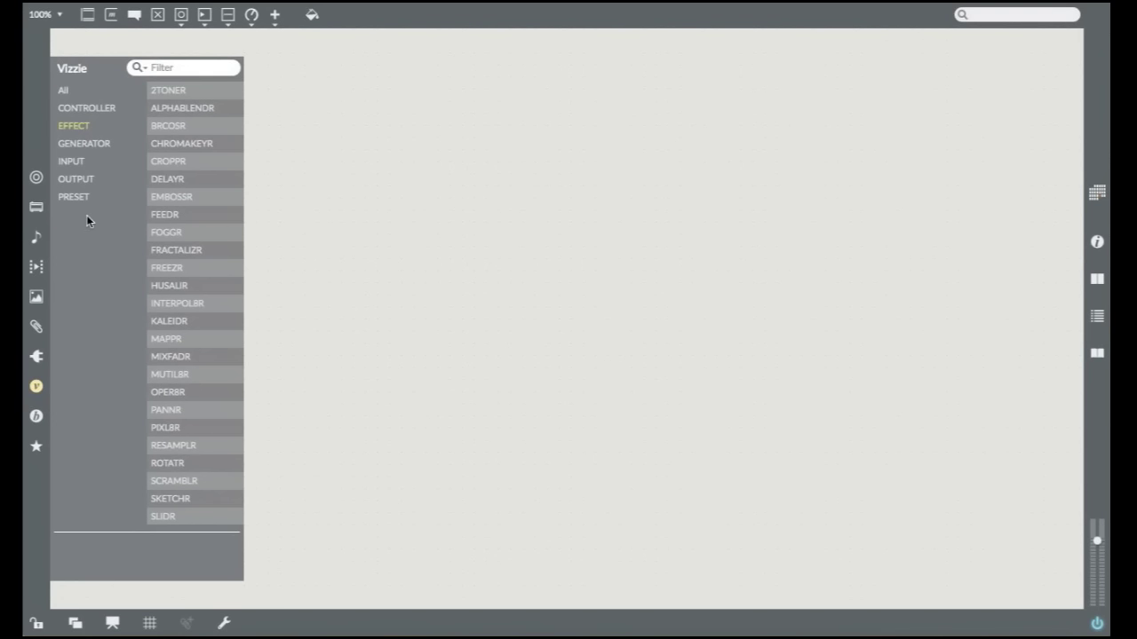
left_click(92, 162)
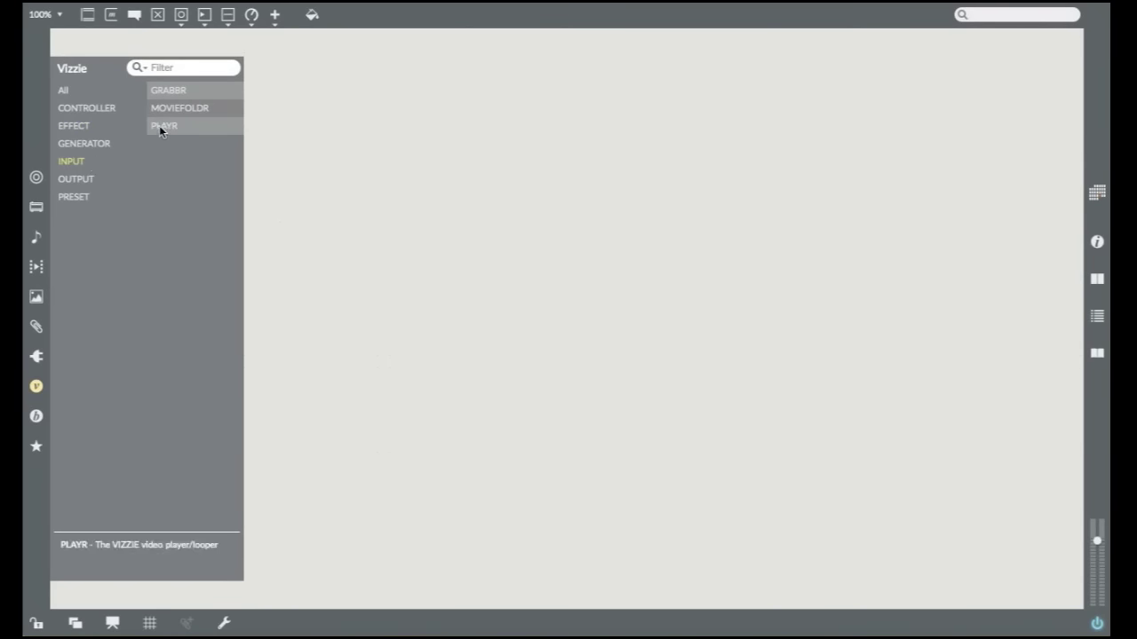
left_click_drag(159, 127, 103, 83)
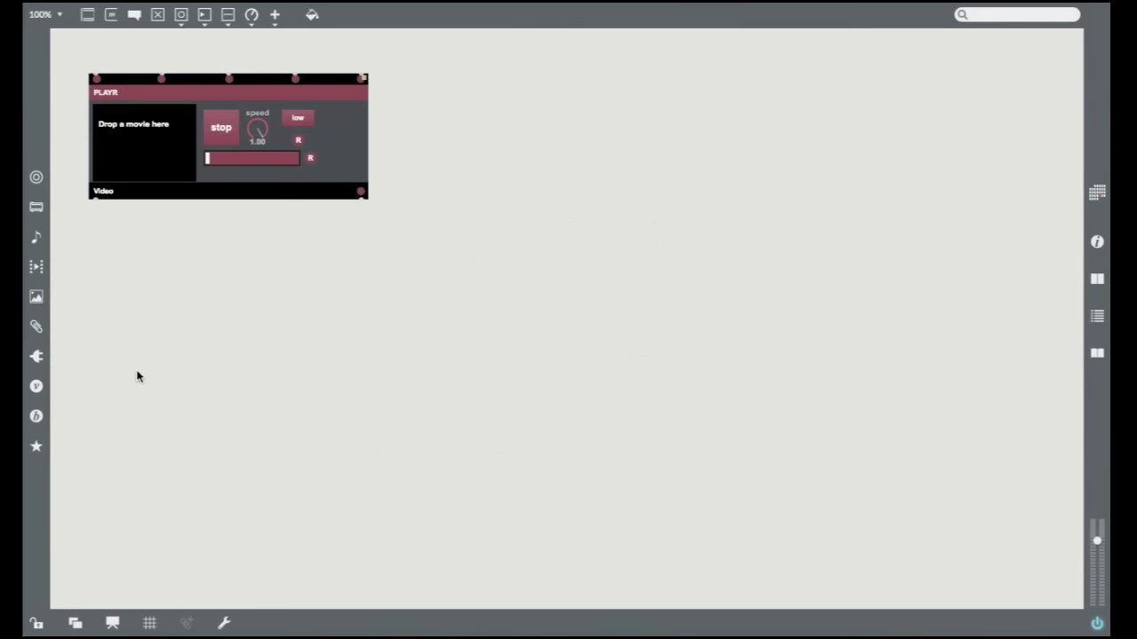
Step: Place a PROJECTR module below PLAYR, cable PLAYR's video outlet into it, and lock the patch
left_click(36, 391)
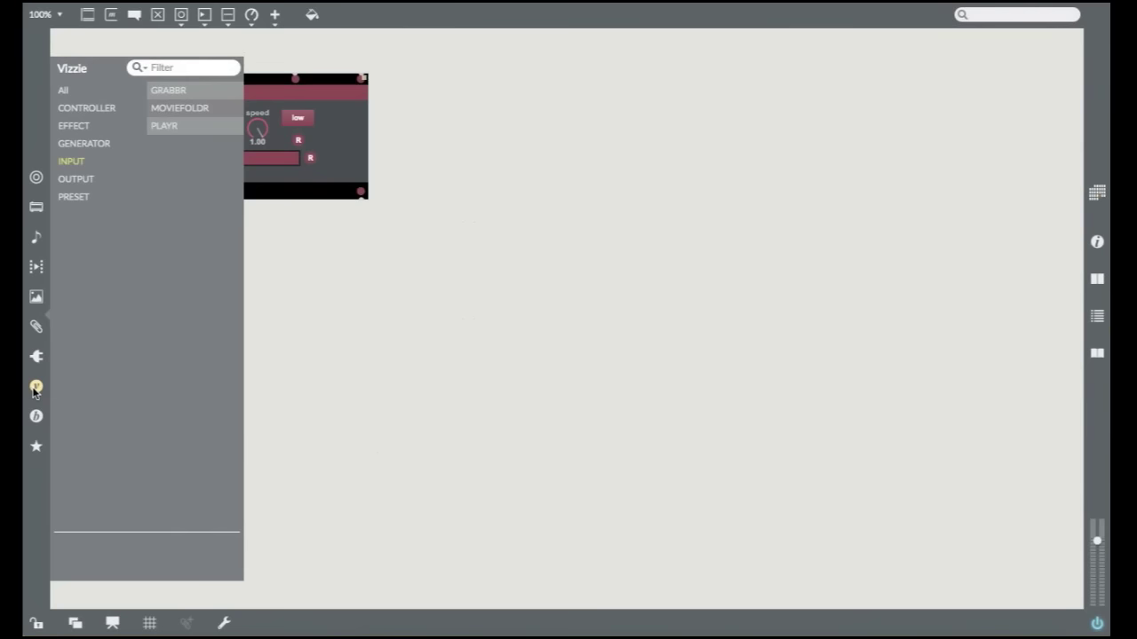
left_click(98, 180)
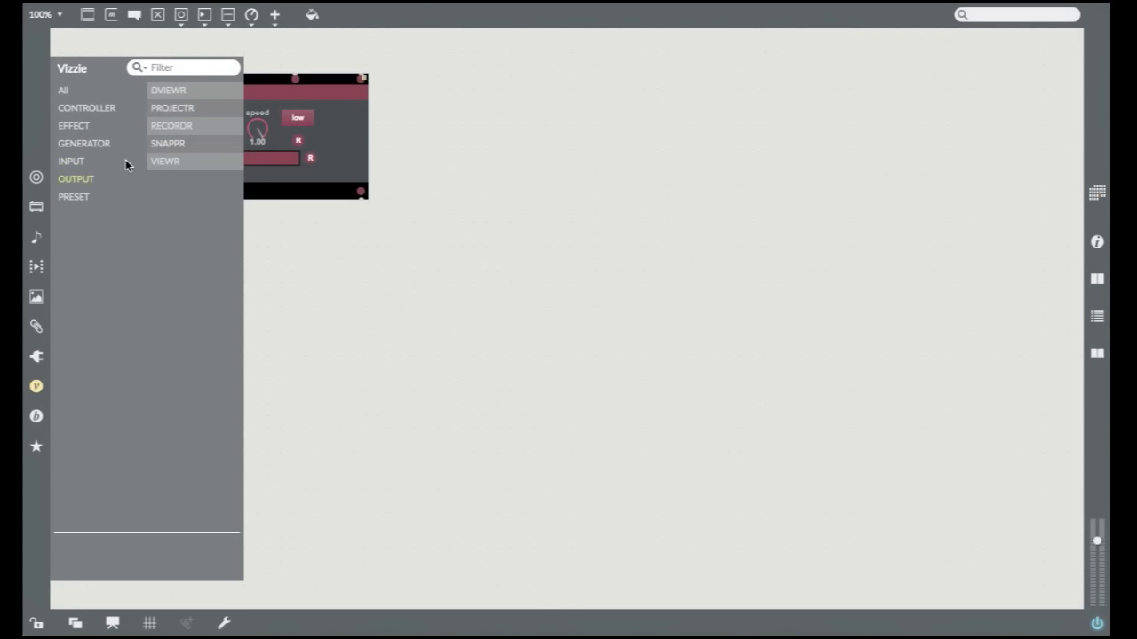
left_click_drag(188, 107, 128, 500)
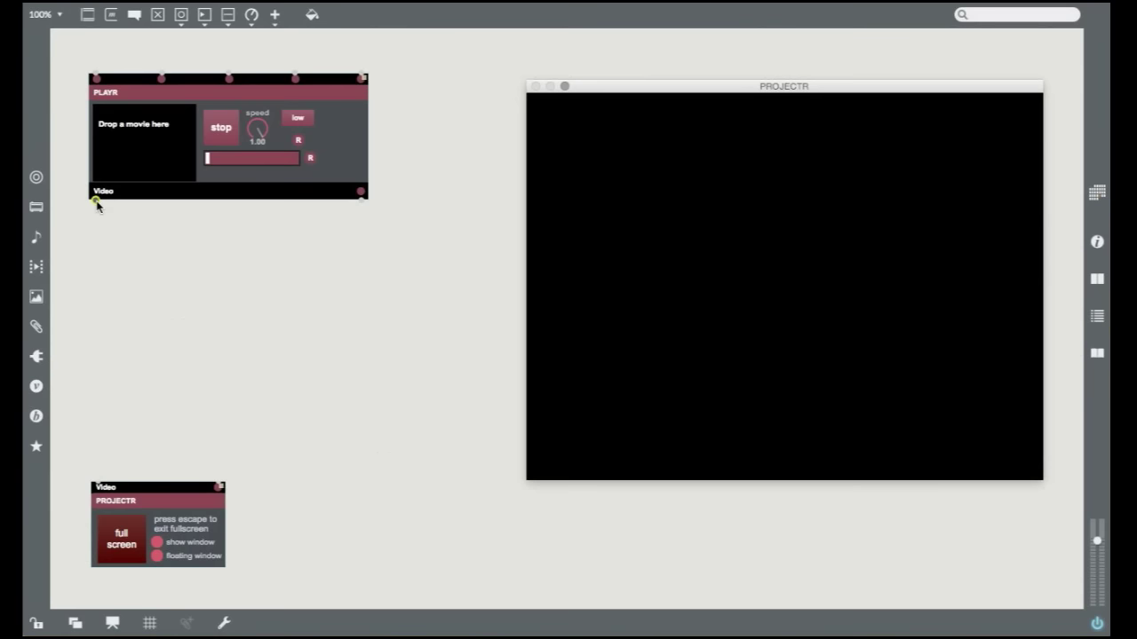
left_click_drag(97, 203, 99, 486)
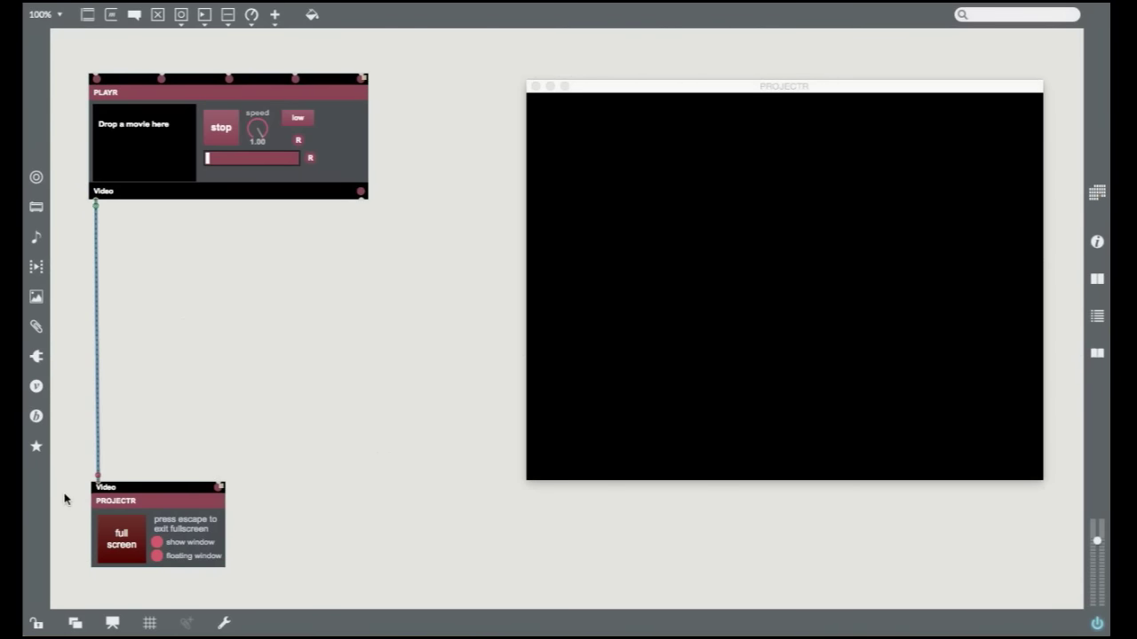
left_click(36, 625)
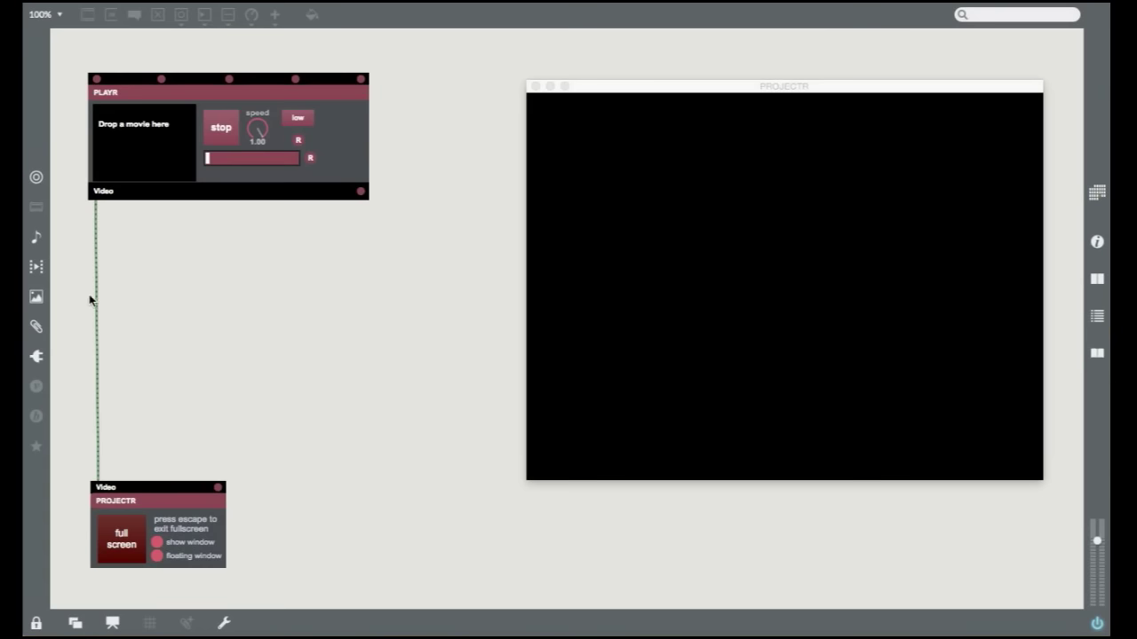
Step: Load the bball clip from the Videos browser into PLAYR's drop area
left_click(37, 268)
left_click(167, 185)
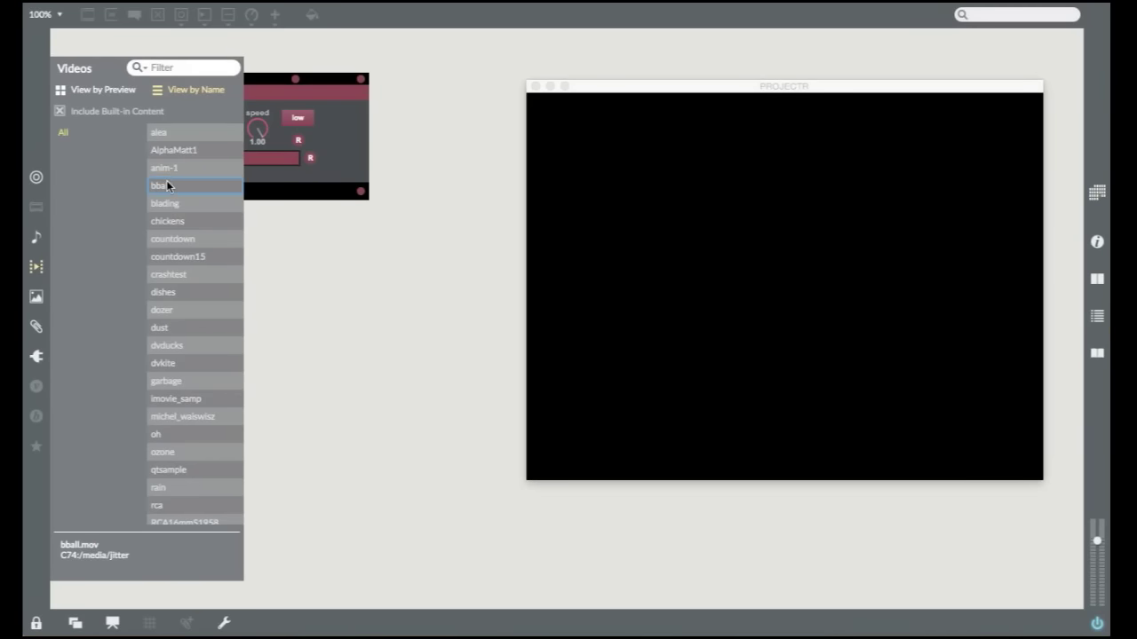
left_click_drag(167, 186, 138, 140)
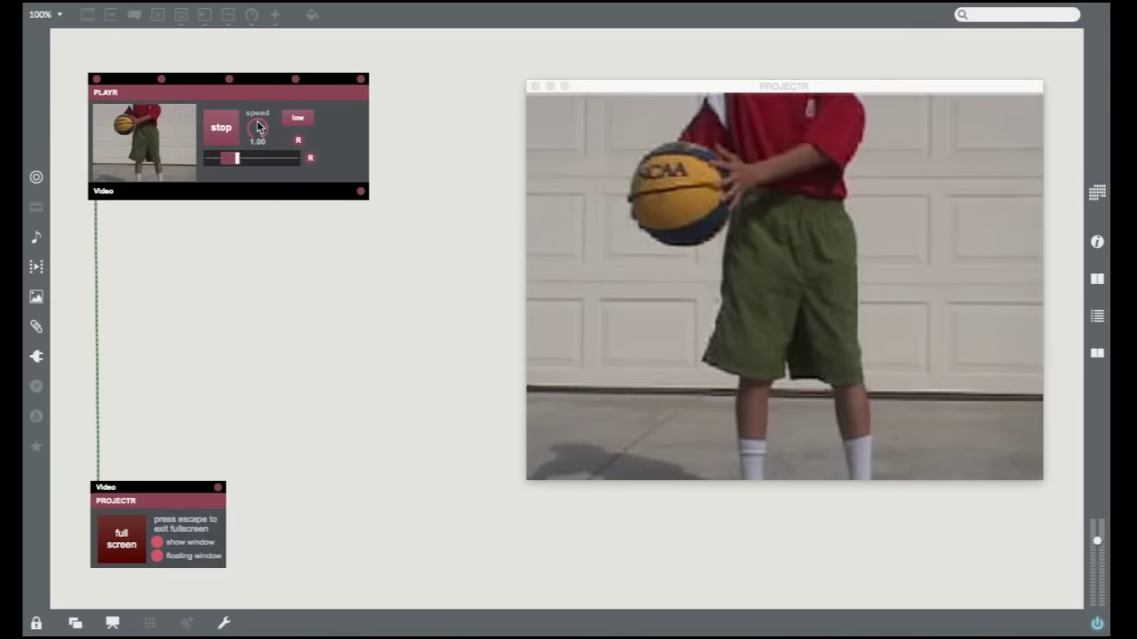
Step: Try PLAYR at -0.89 and fast reverse speeds, then reset it to speed 1.00 and full range
left_click_drag(257, 127, 275, 219)
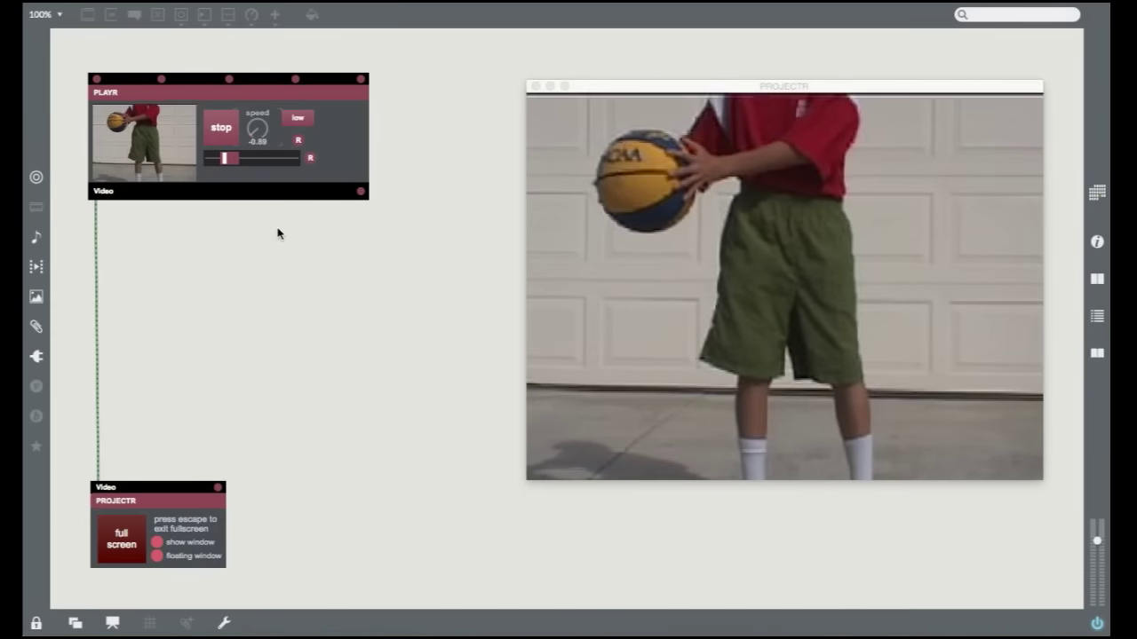
left_click(296, 119)
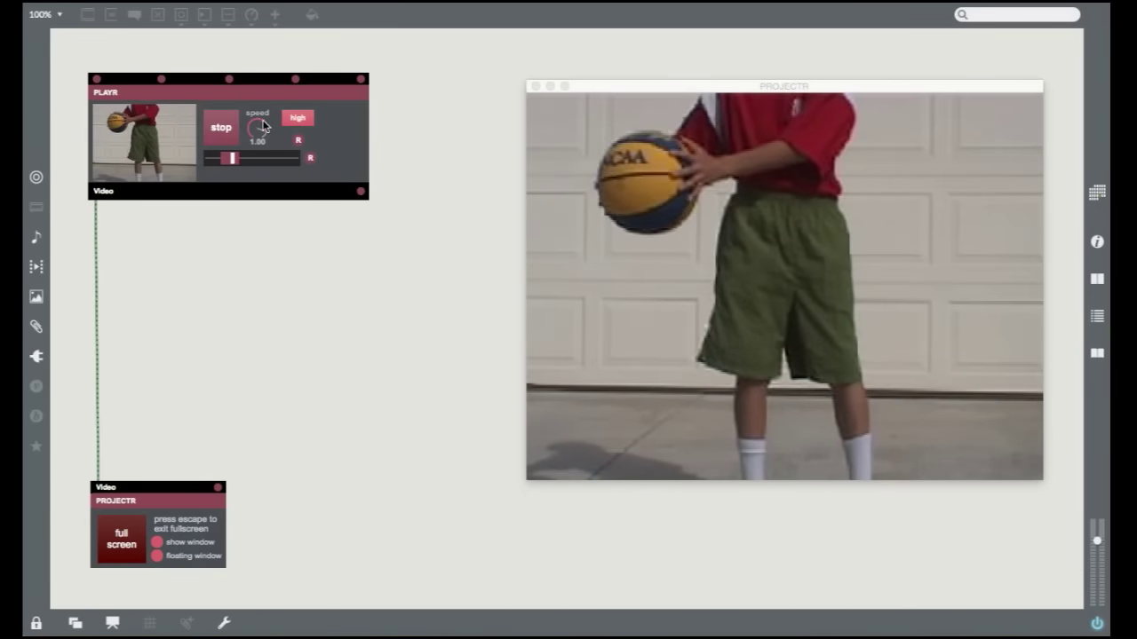
left_click_drag(263, 126, 279, 183)
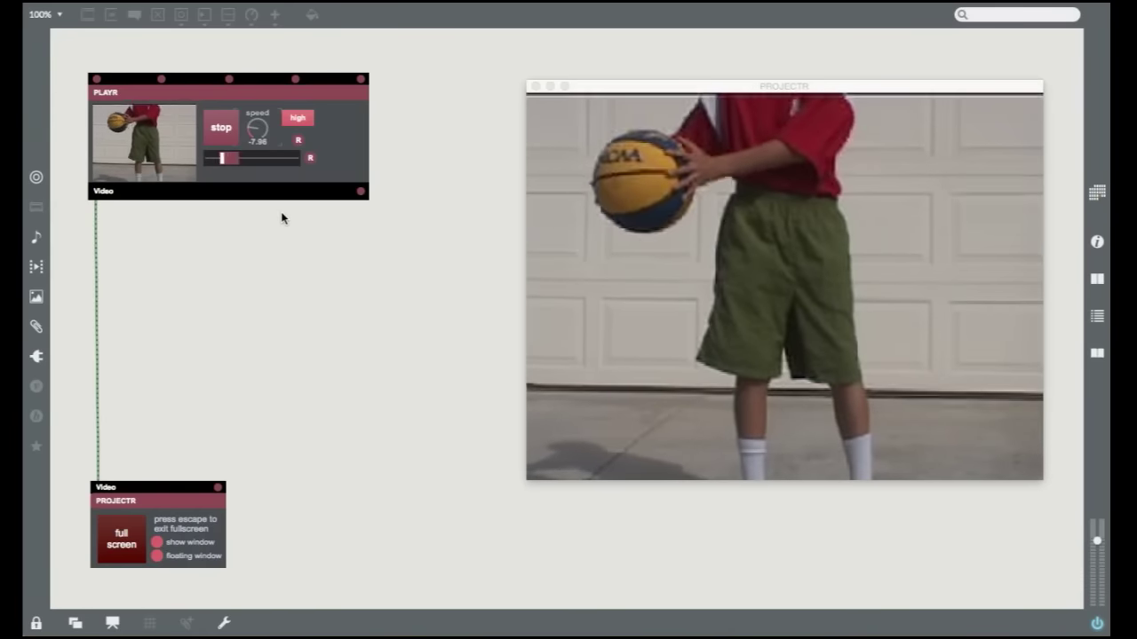
left_click(299, 140)
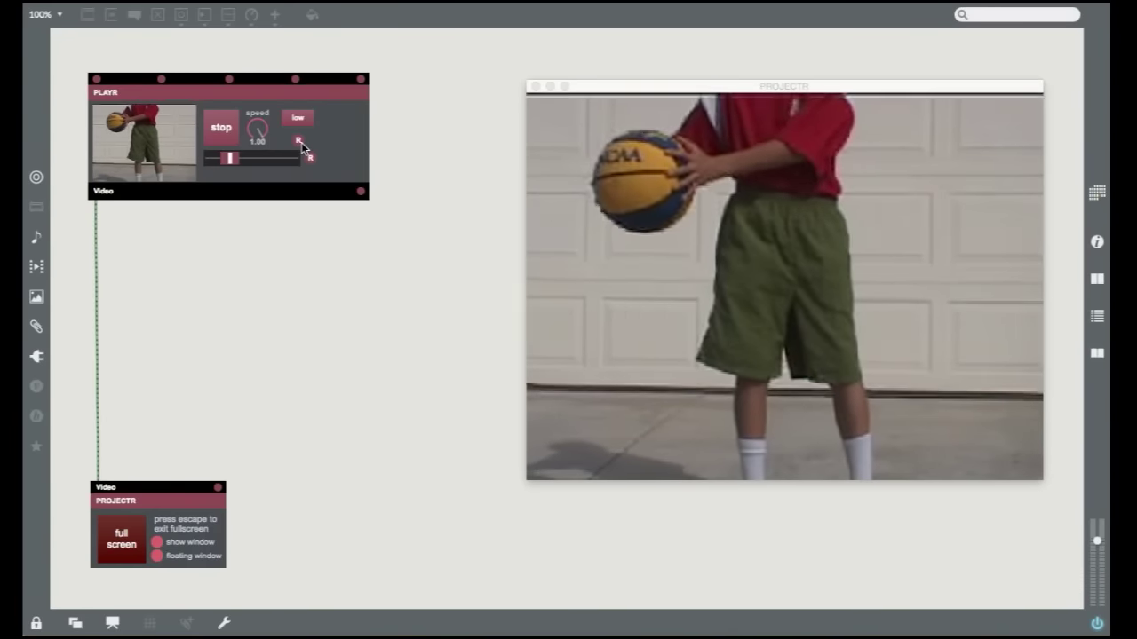
left_click(310, 157)
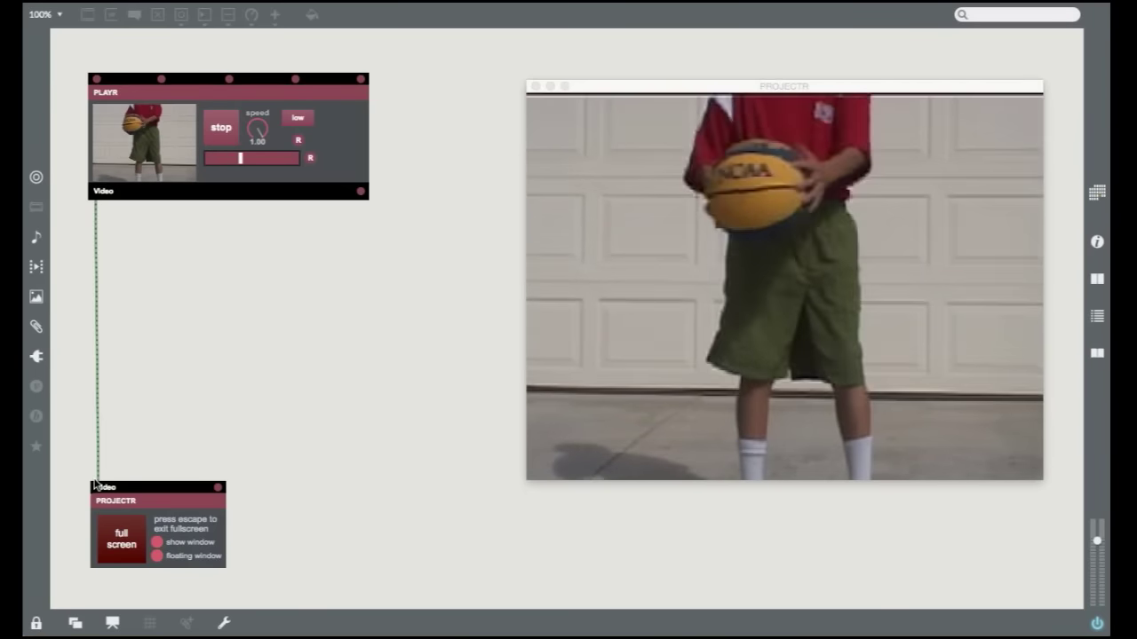
Step: Unlock the patch and delete the cord from PLAYR to PROJECTR
key("super+e")
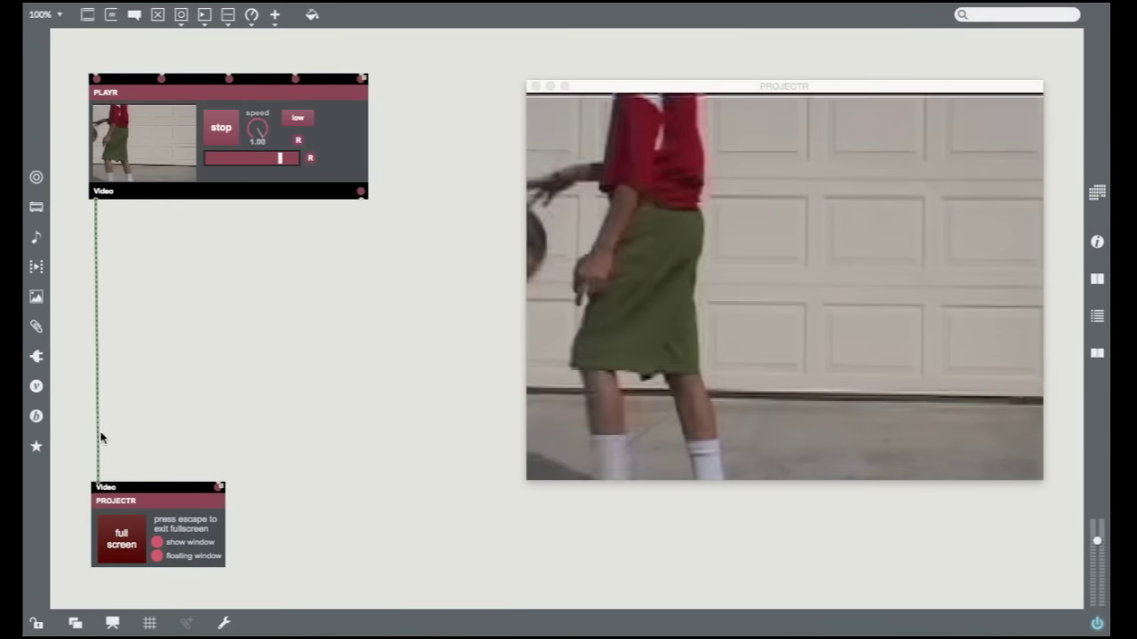
left_click(98, 437)
key("BackSpace")
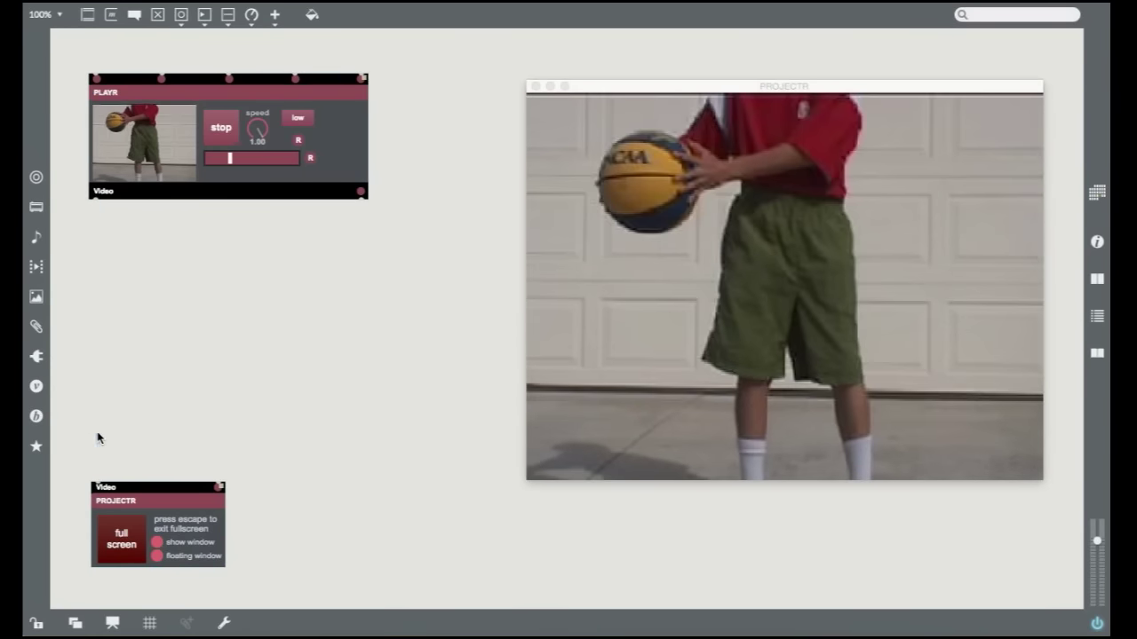
Step: Add a BRCOSR brightness/contrast module from the EFFECT category below PLAYR
left_click(36, 386)
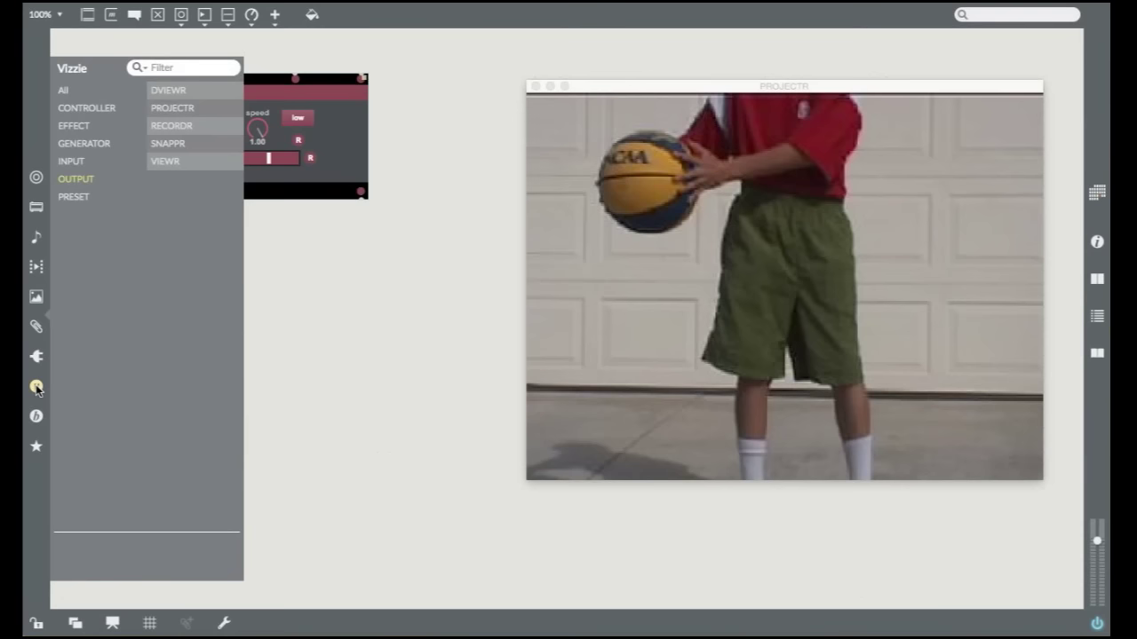
left_click(65, 127)
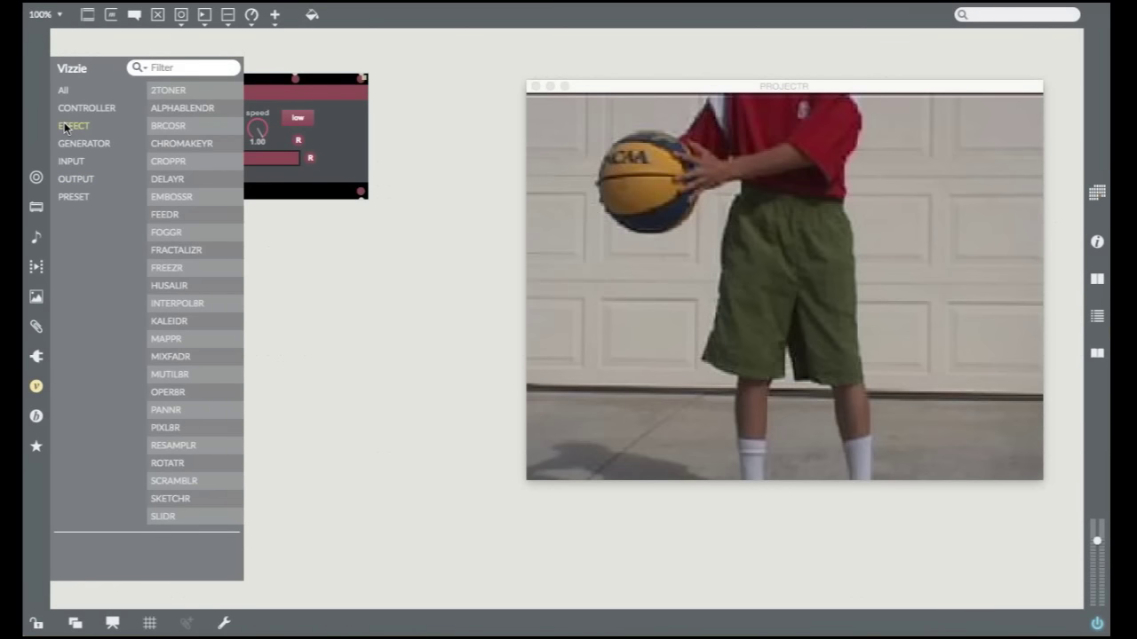
mouse_move(192, 119)
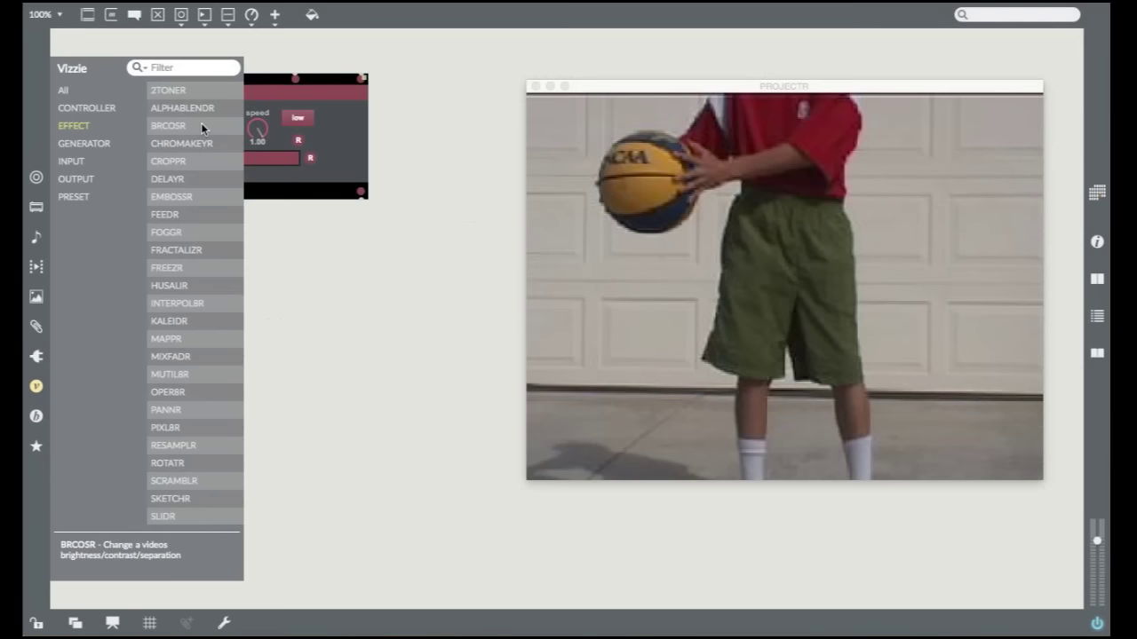
left_click_drag(201, 123, 143, 227)
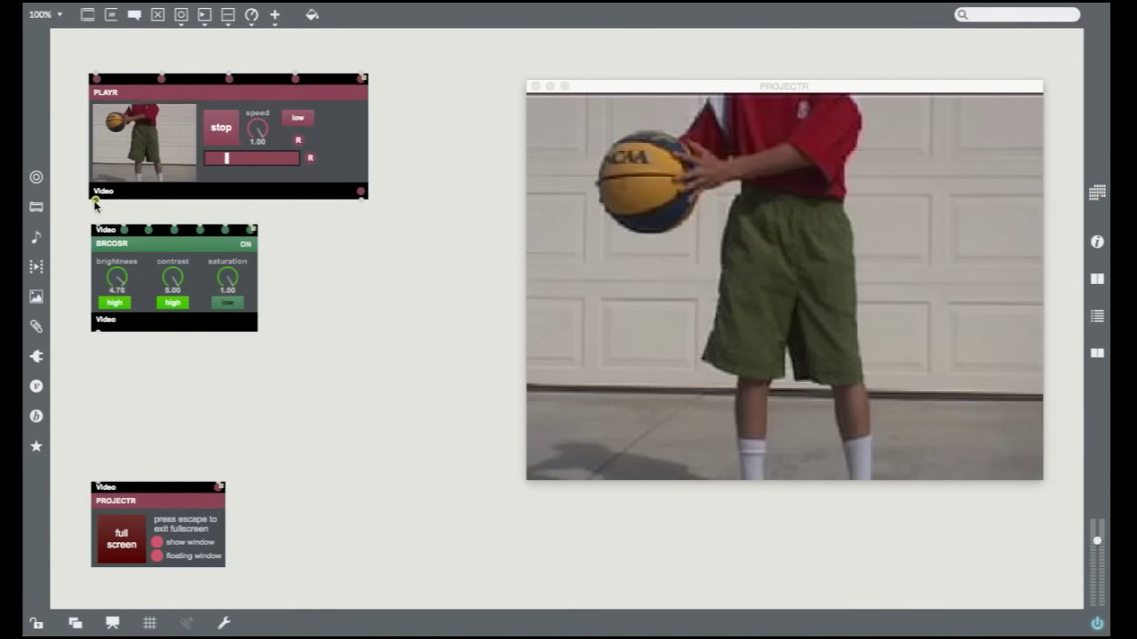
Step: Wire BRCOSR between PLAYR and PROJECTR
left_click_drag(96, 197, 100, 232)
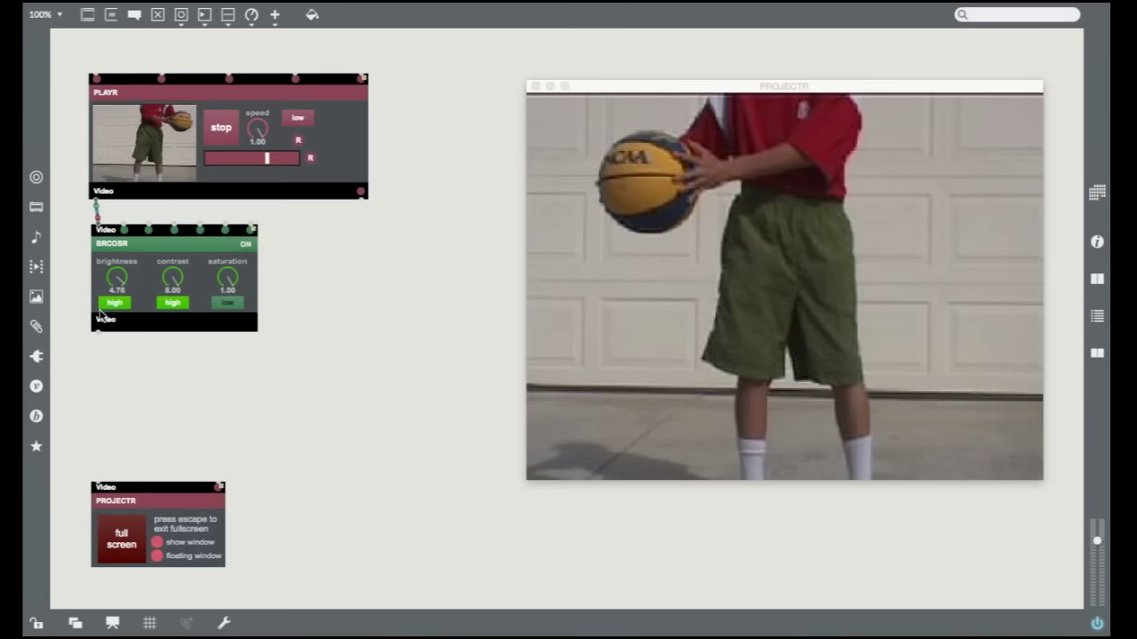
left_click_drag(99, 332, 100, 482)
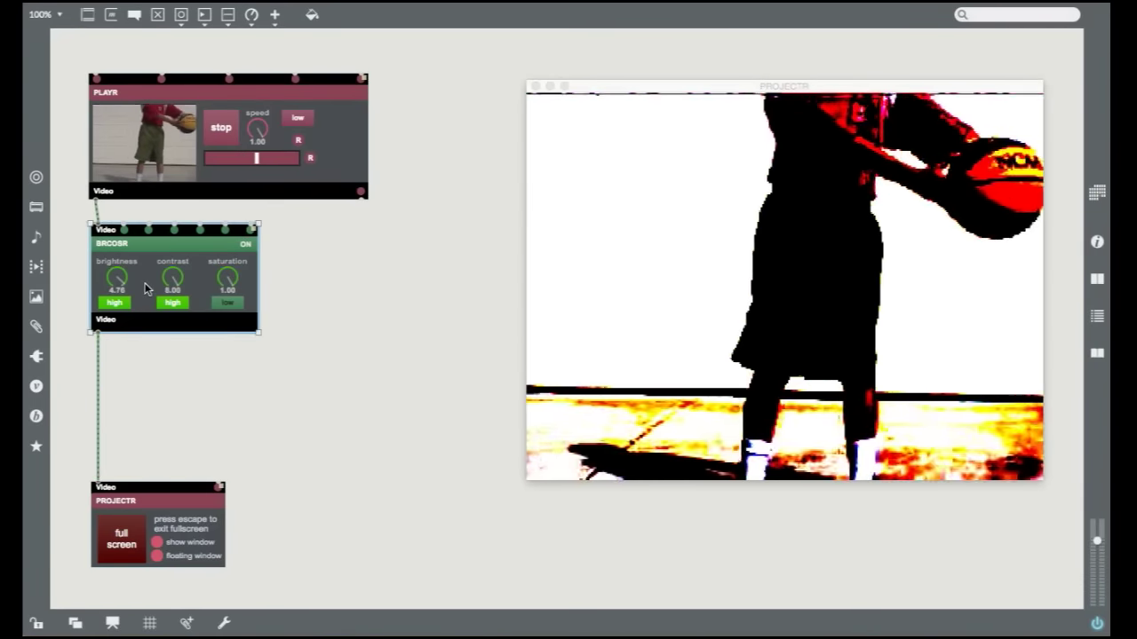
left_click_drag(256, 279, 253, 279)
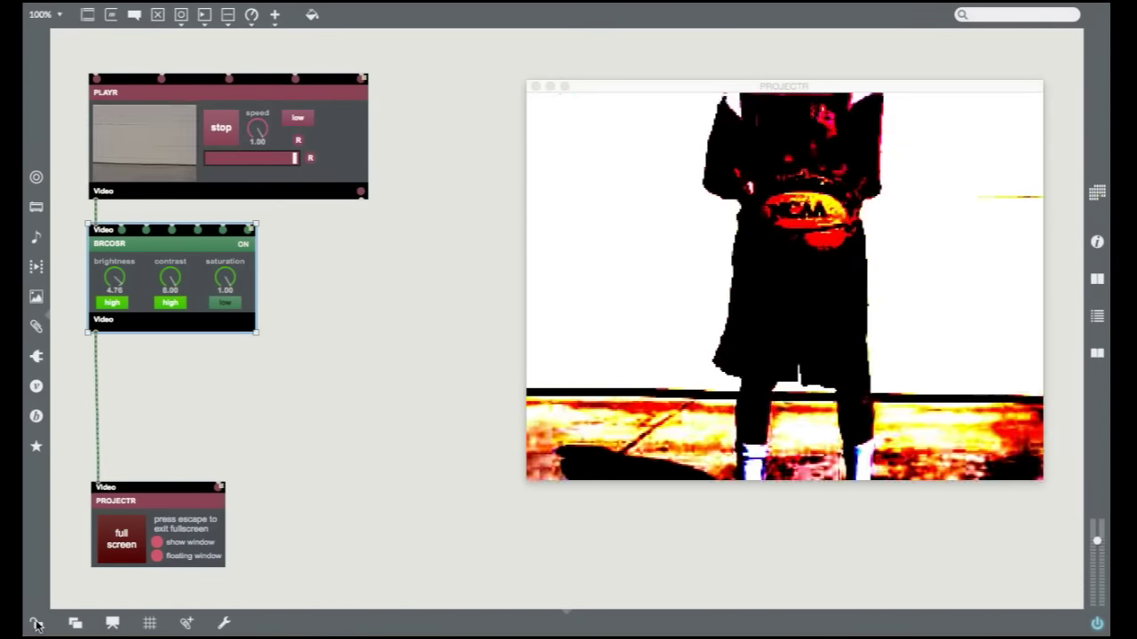
Step: Lock the patch and toggle BRCOSR off and back on to compare the effect
left_click(37, 622)
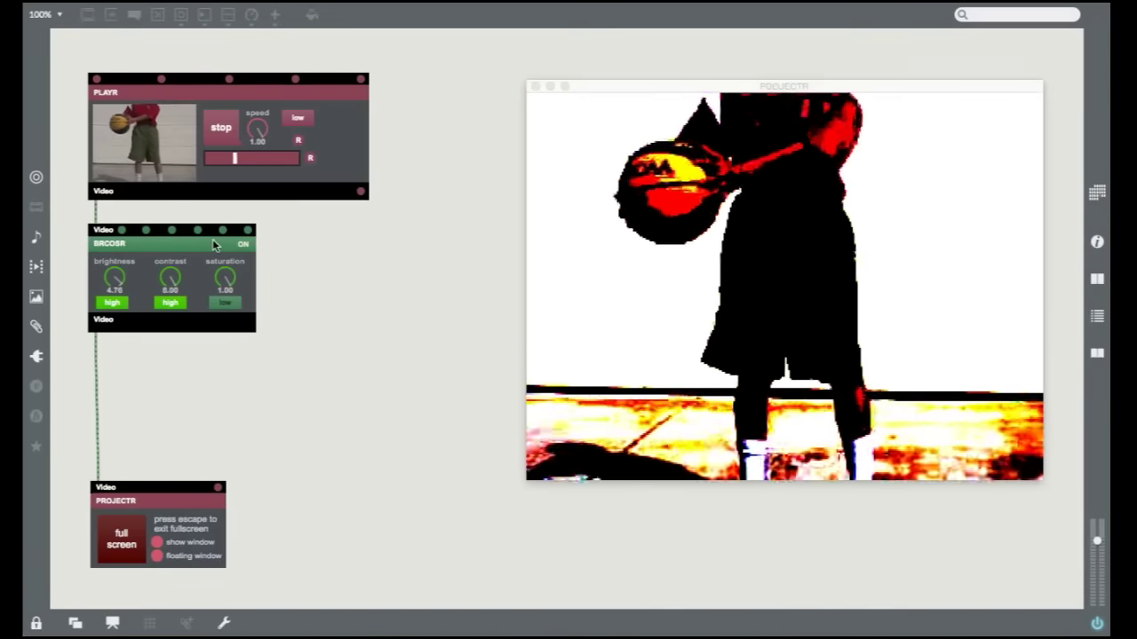
left_click(241, 244)
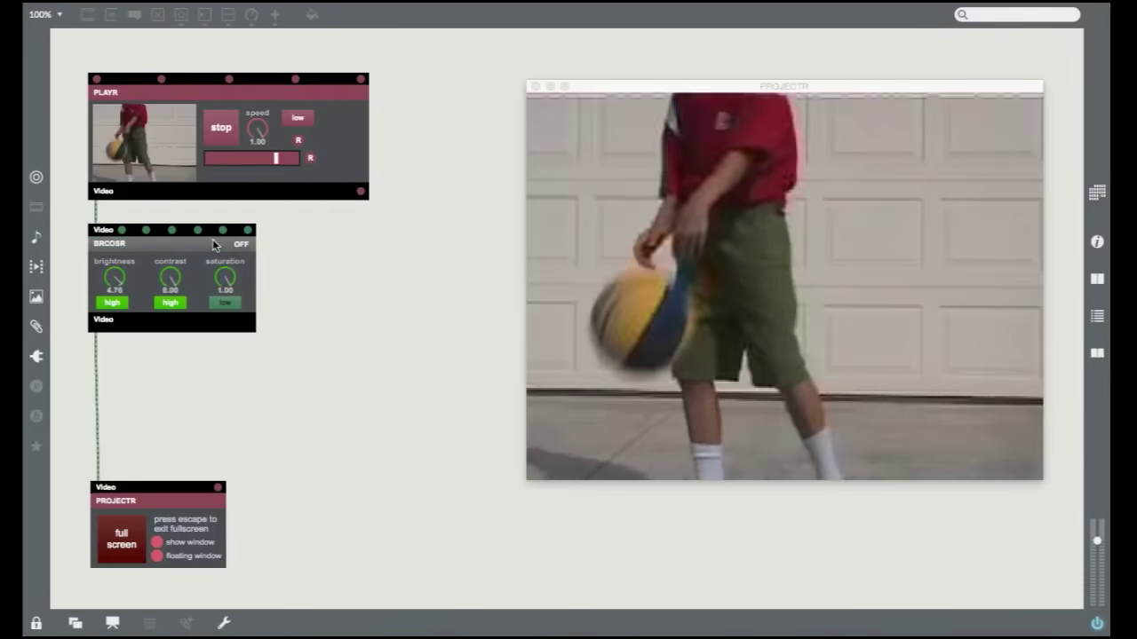
left_click(213, 246)
left_click(213, 246)
left_click(213, 246)
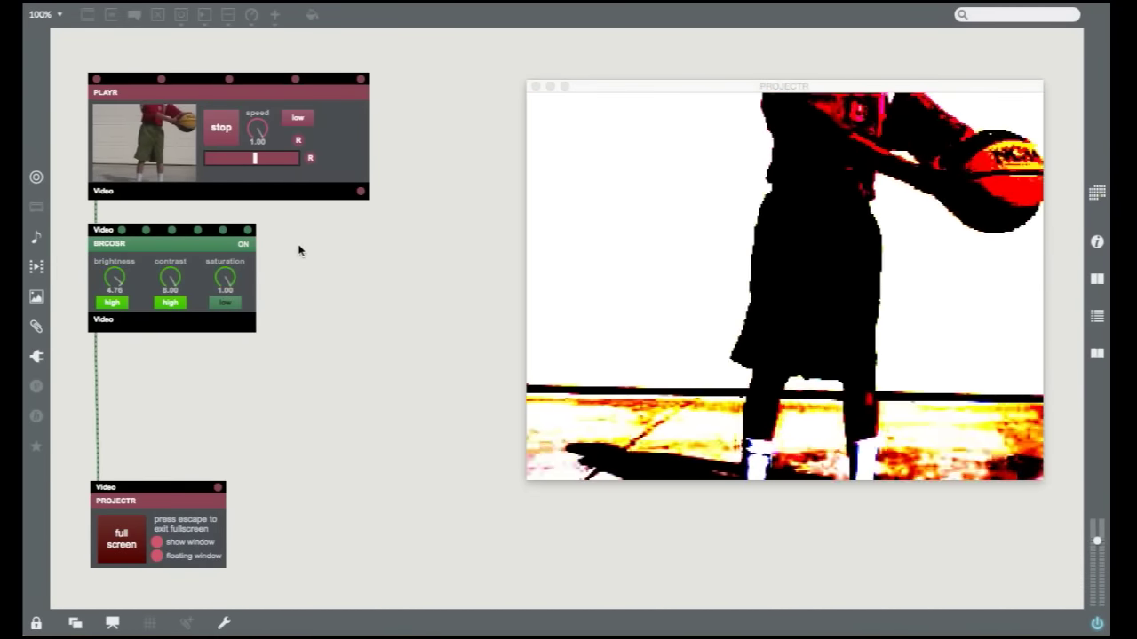
Step: Push BRCOSR's contrast negative to invert the image and lower saturation to 0.62
left_click_drag(186, 270, 186, 338)
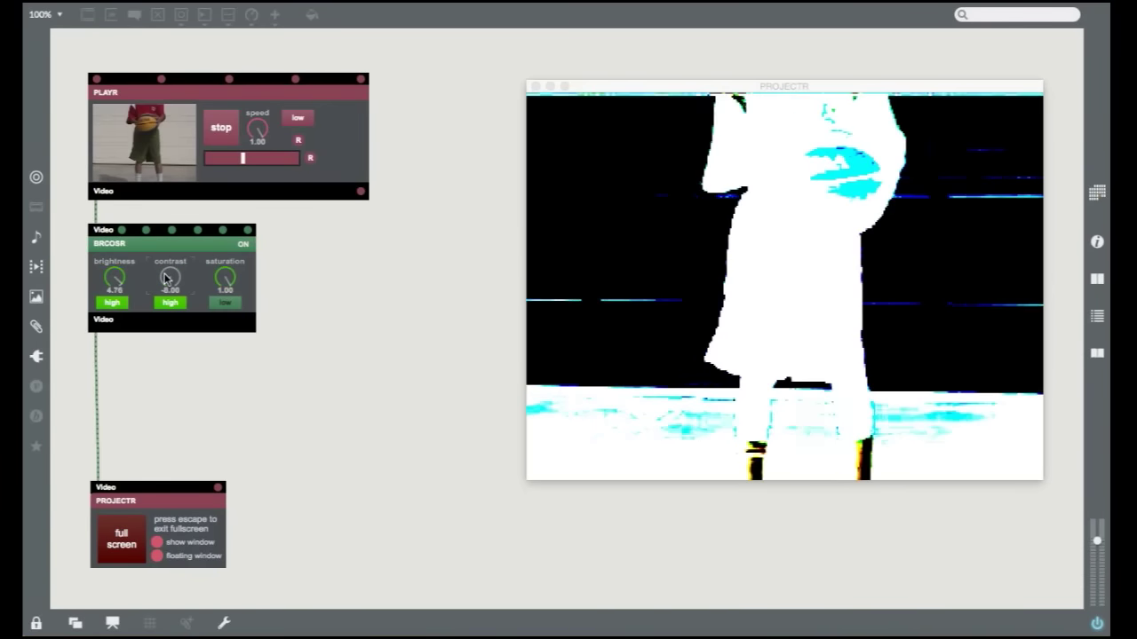
left_click_drag(225, 278, 224, 337)
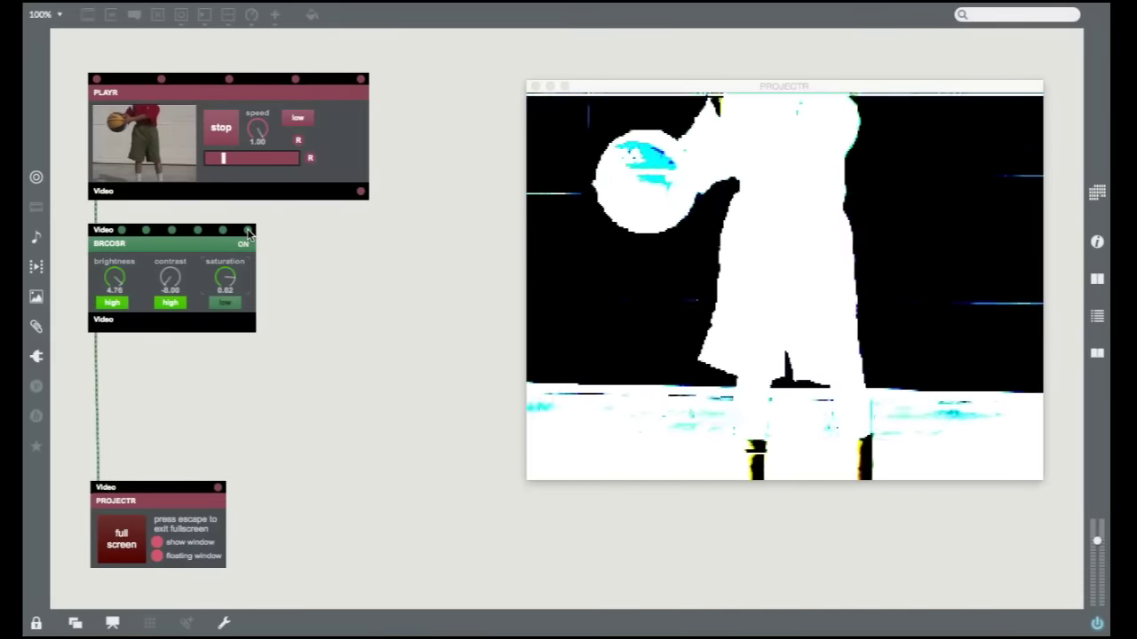
mouse_move(249, 233)
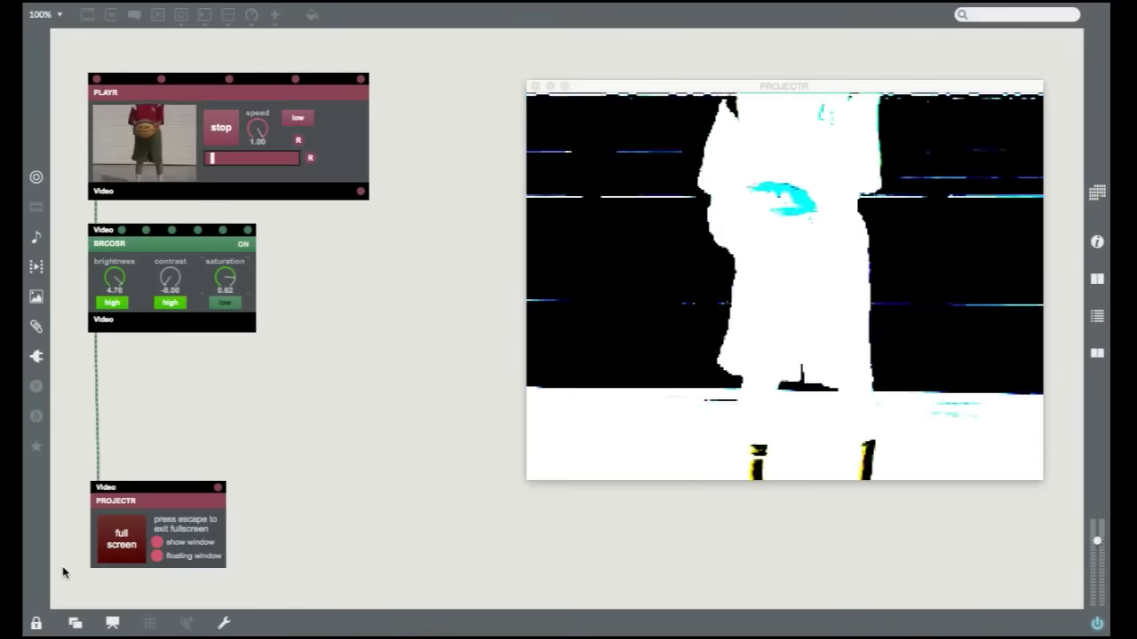
Step: Unlock the patch and briefly consult the vz.brcosr help file
left_click(38, 623)
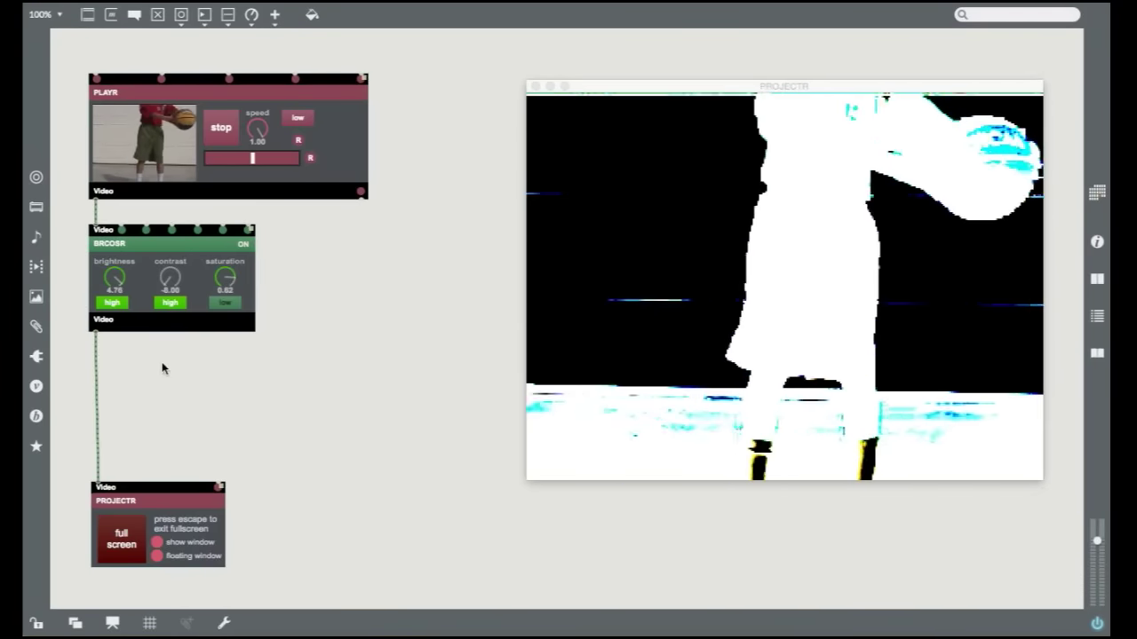
left_click(164, 331)
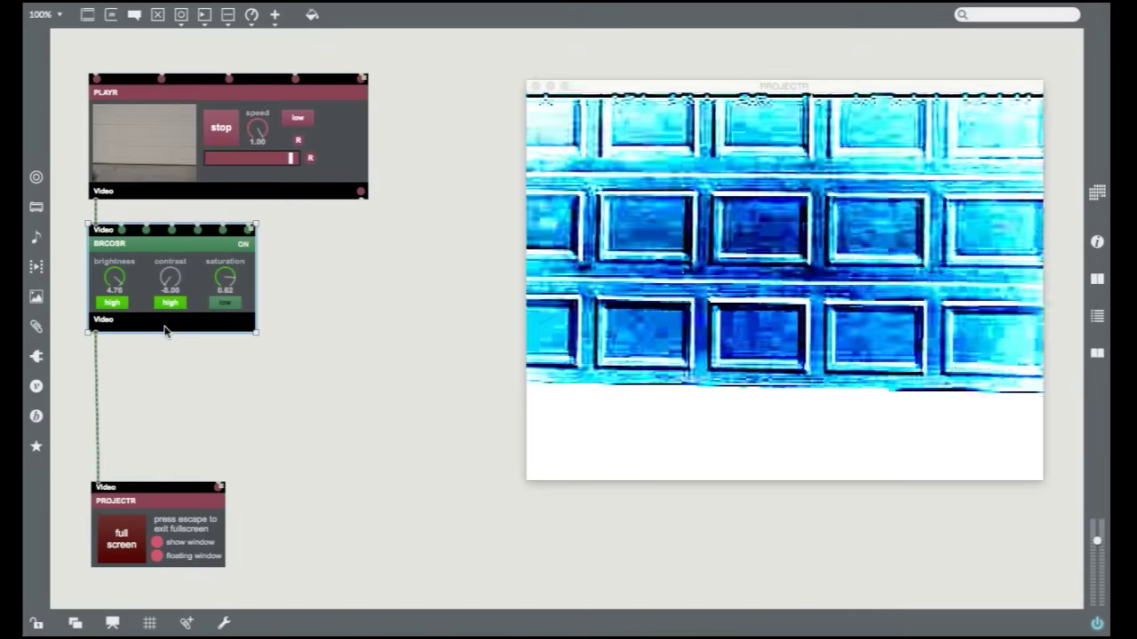
left_click(164, 330, "alt")
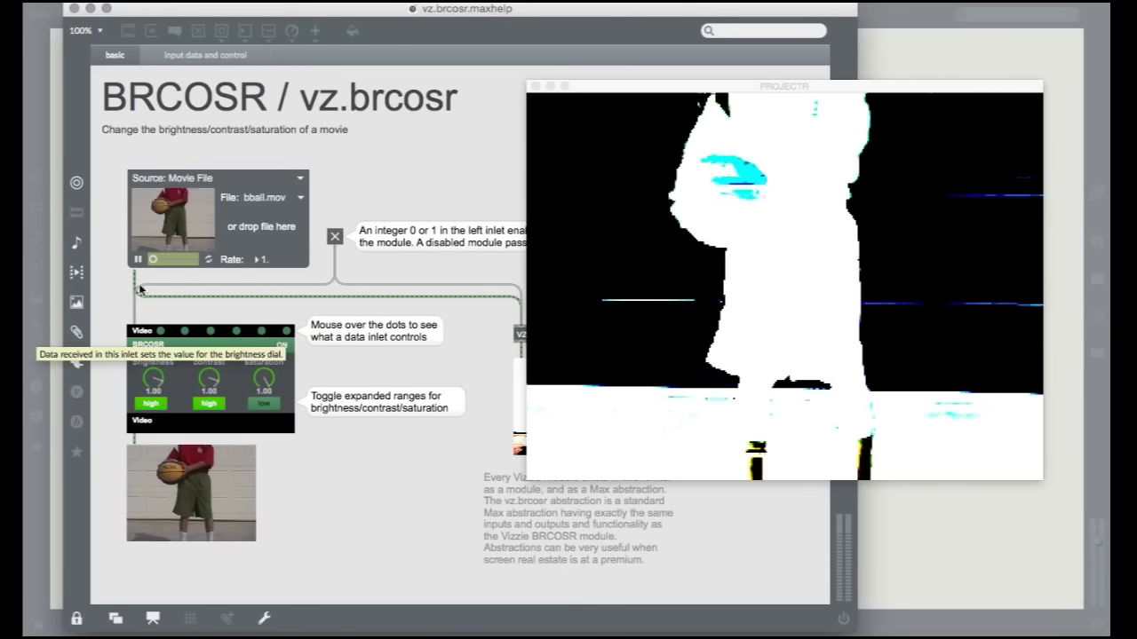
left_click(75, 9)
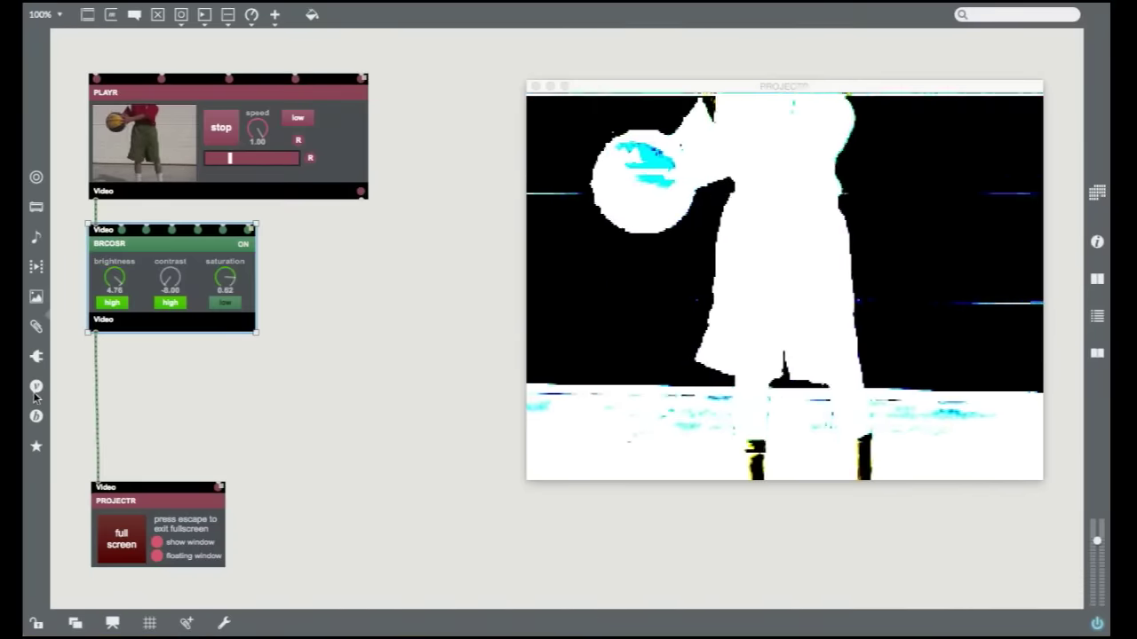
Step: Insert a DELAYR module between BRCOSR and PROJECTR, replacing their direct cord
left_click(36, 389)
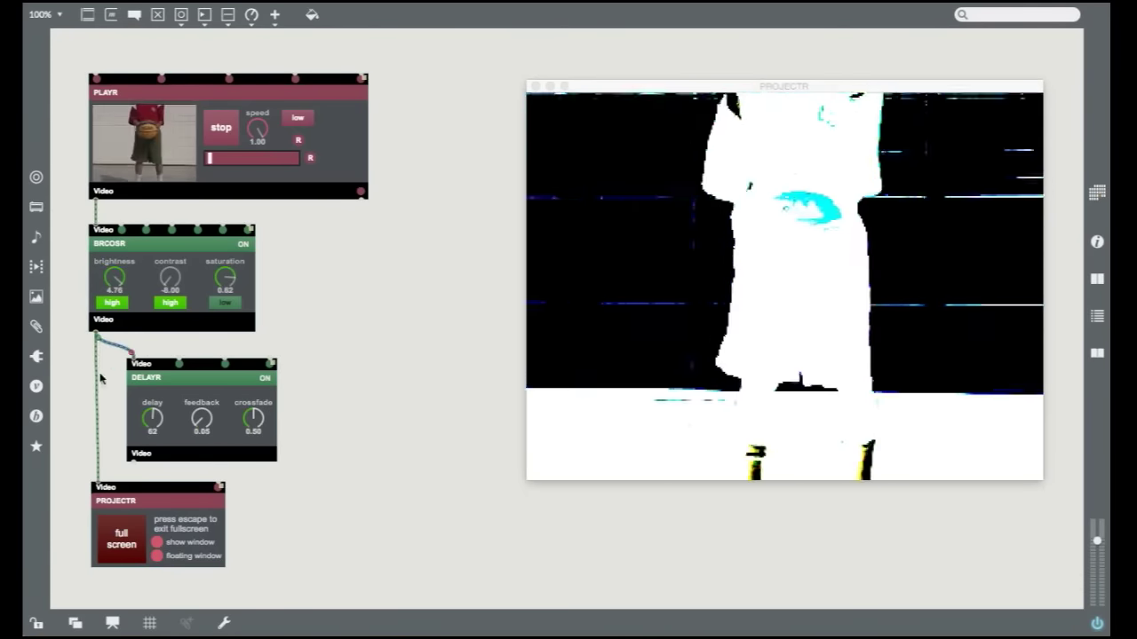
left_click(97, 383)
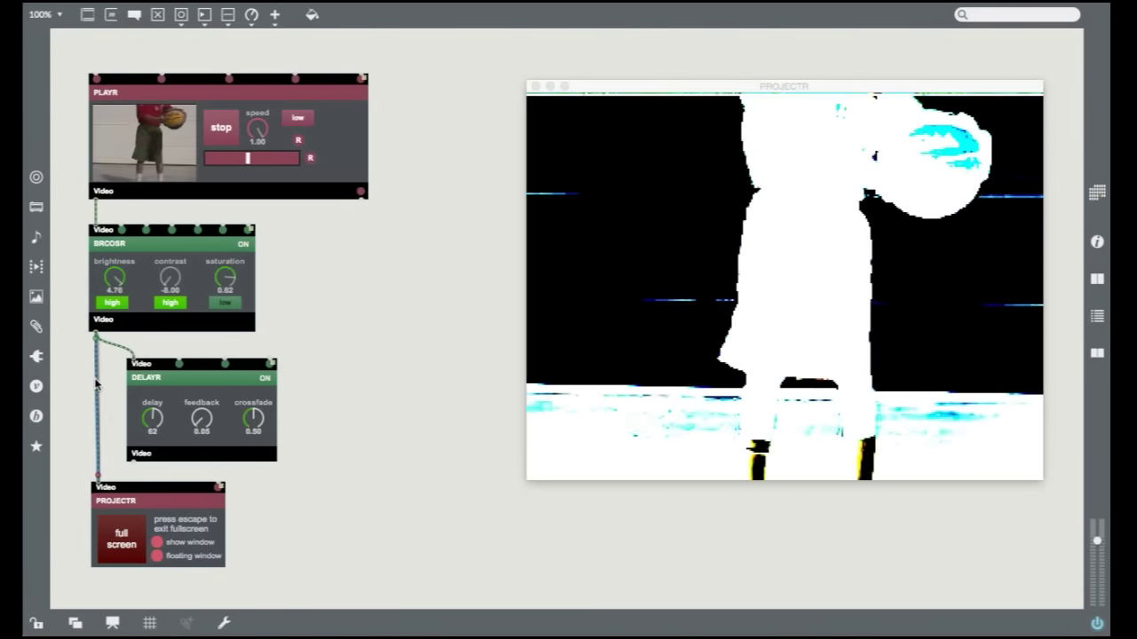
key("BackSpace")
left_click_drag(146, 379, 109, 369)
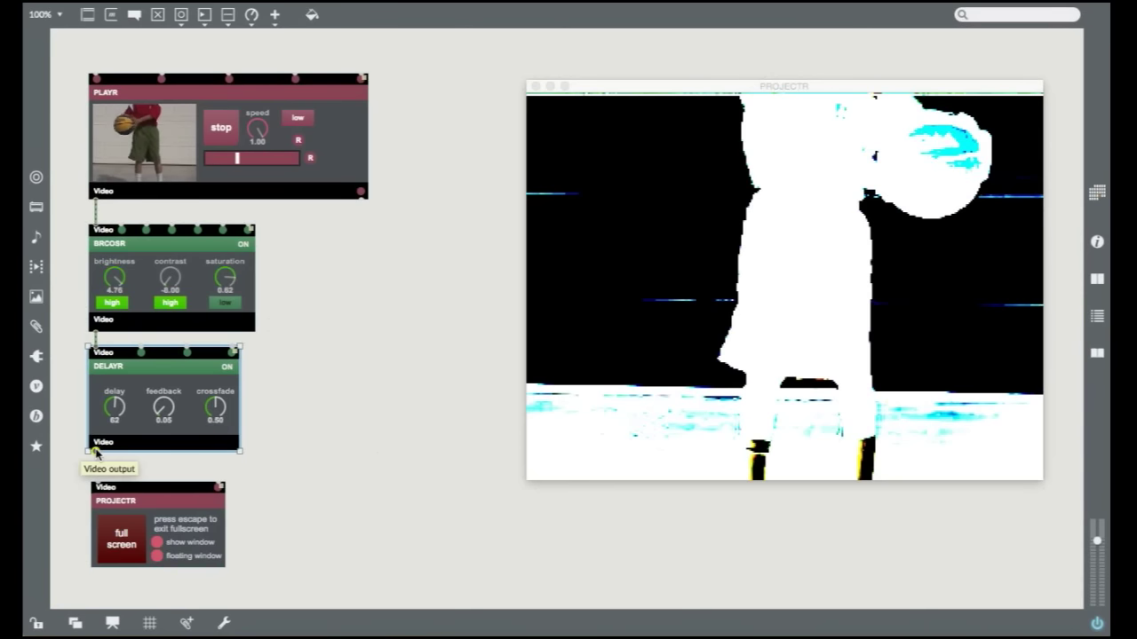
left_click_drag(96, 453, 100, 488)
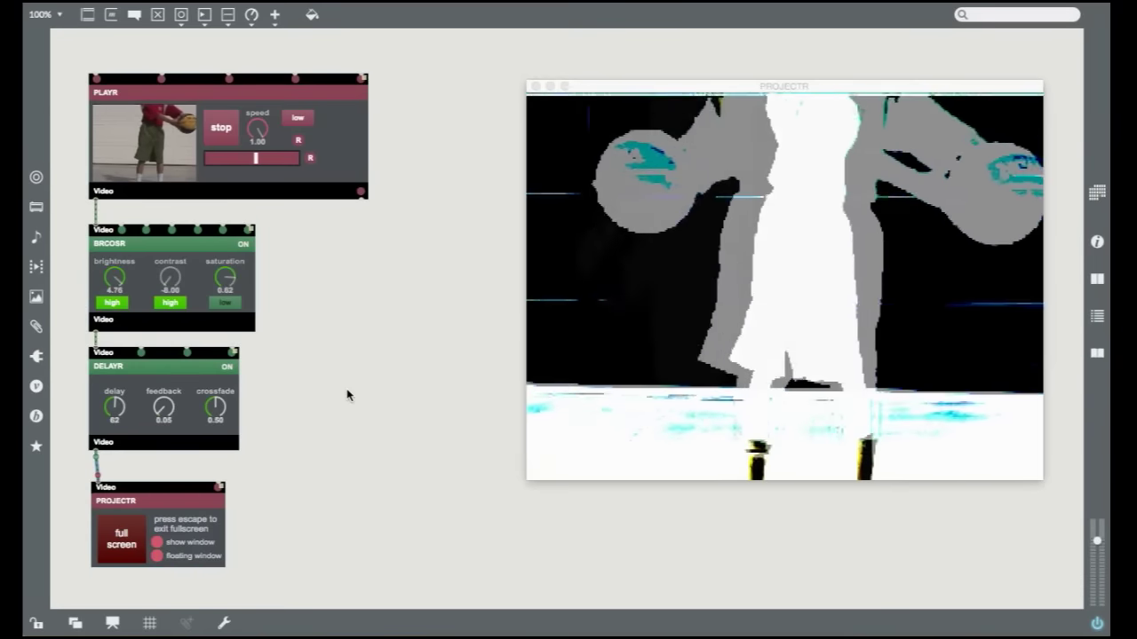
Step: Add an ATTRACTR module from the GENERATOR category beside BRCOSR
left_click(37, 387)
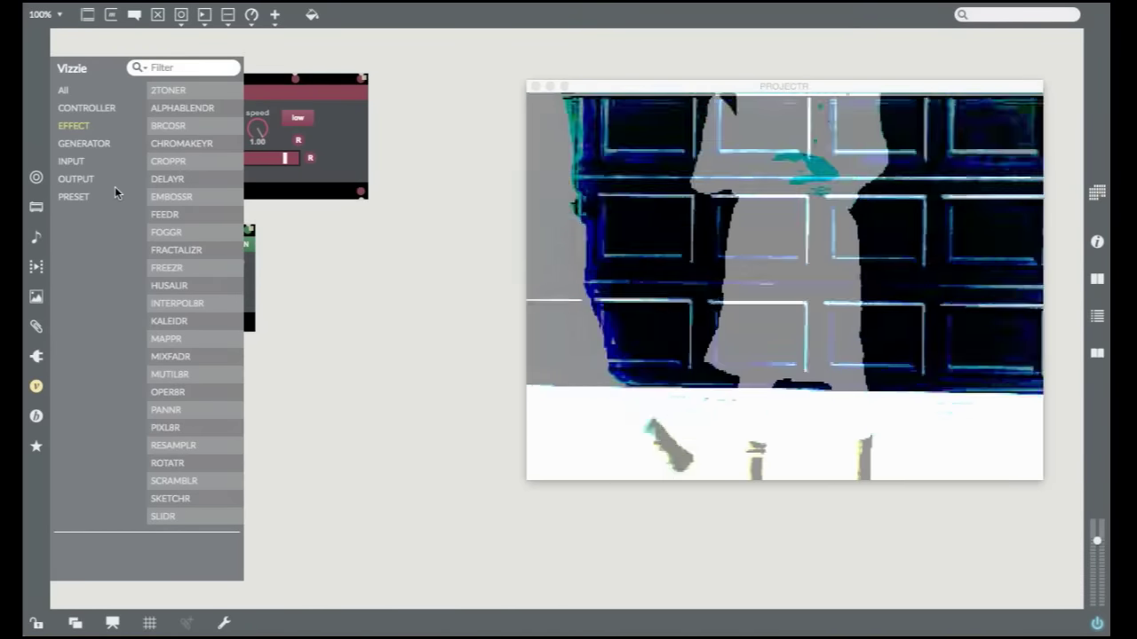
left_click(97, 145)
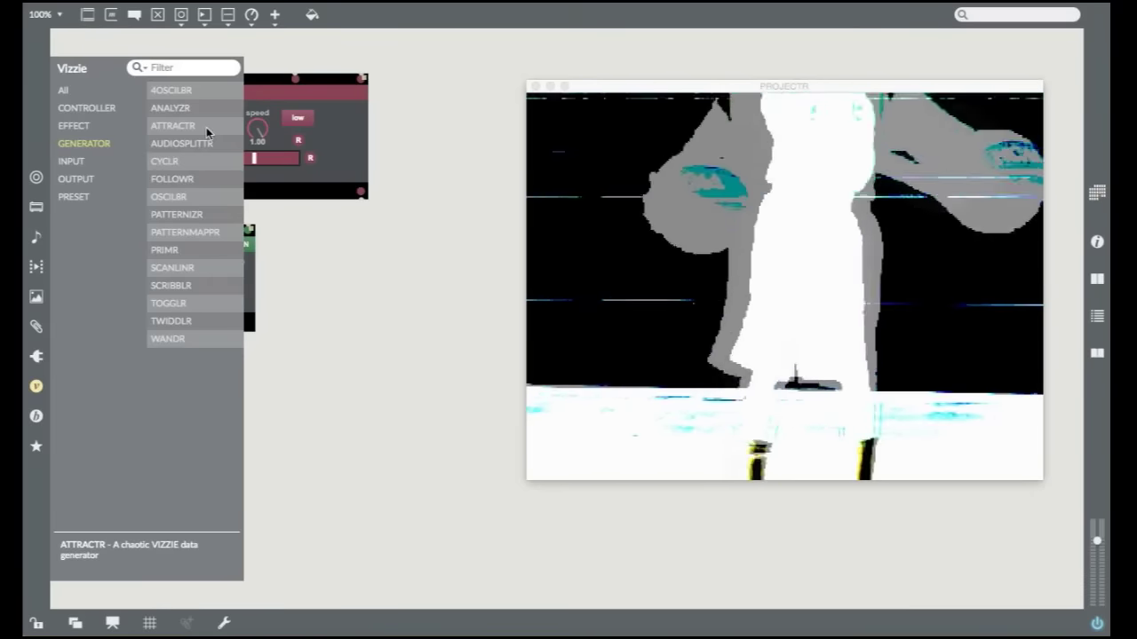
left_click_drag(206, 127, 416, 247)
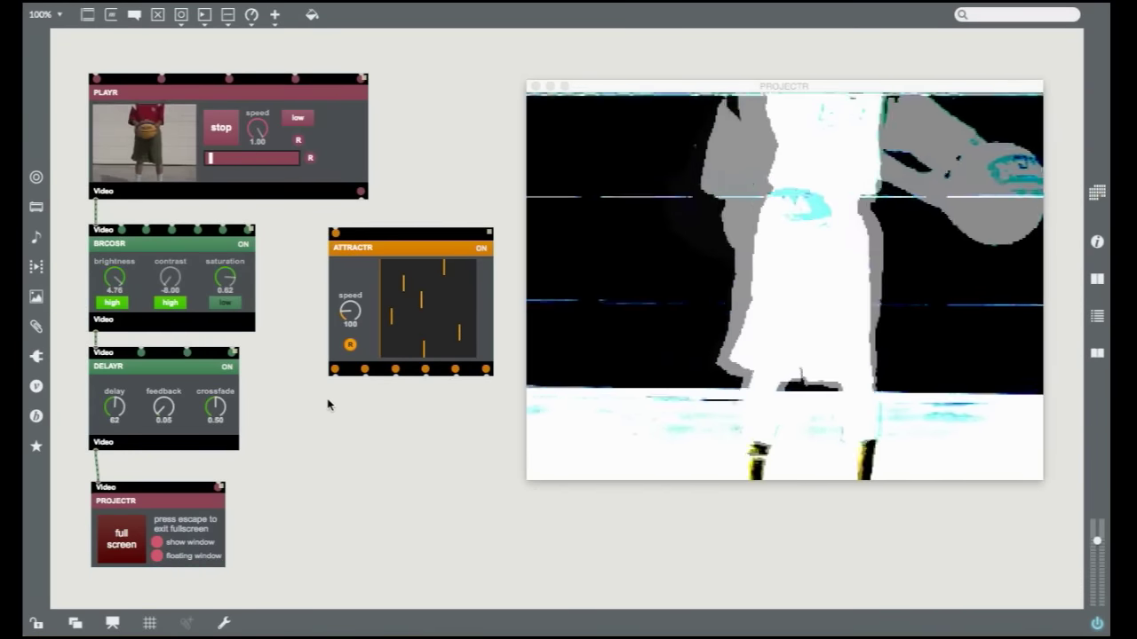
Step: Patch ATTRACTR outputs into DELAYR's delay and feedback and BRCOSR's saturation, then lock the patch
left_click_drag(334, 373, 174, 233)
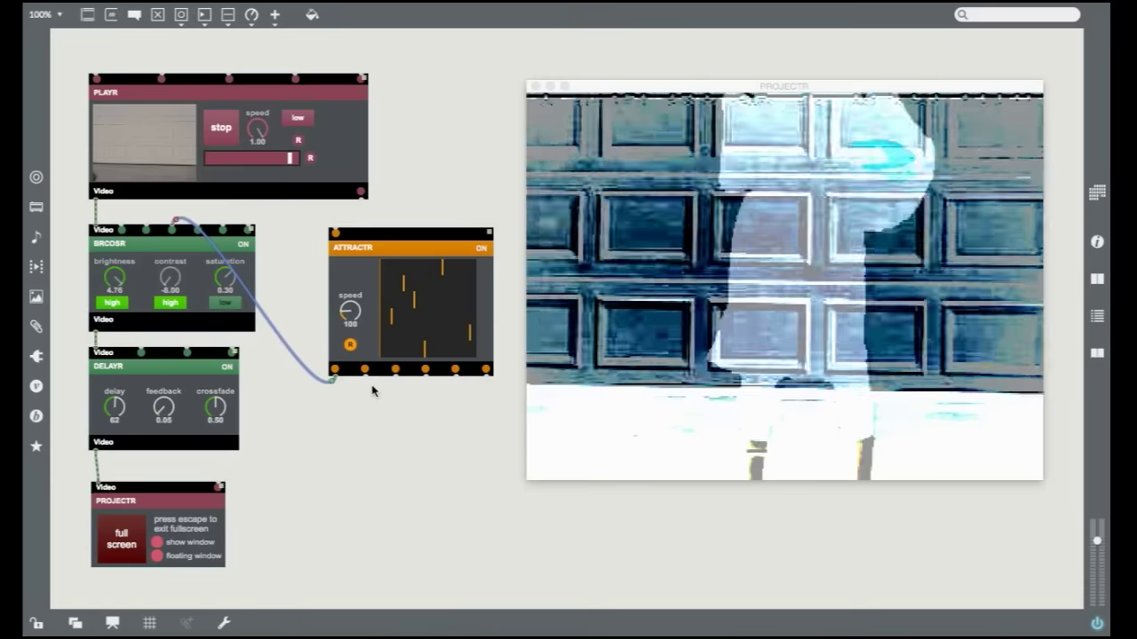
left_click_drag(193, 374, 143, 351)
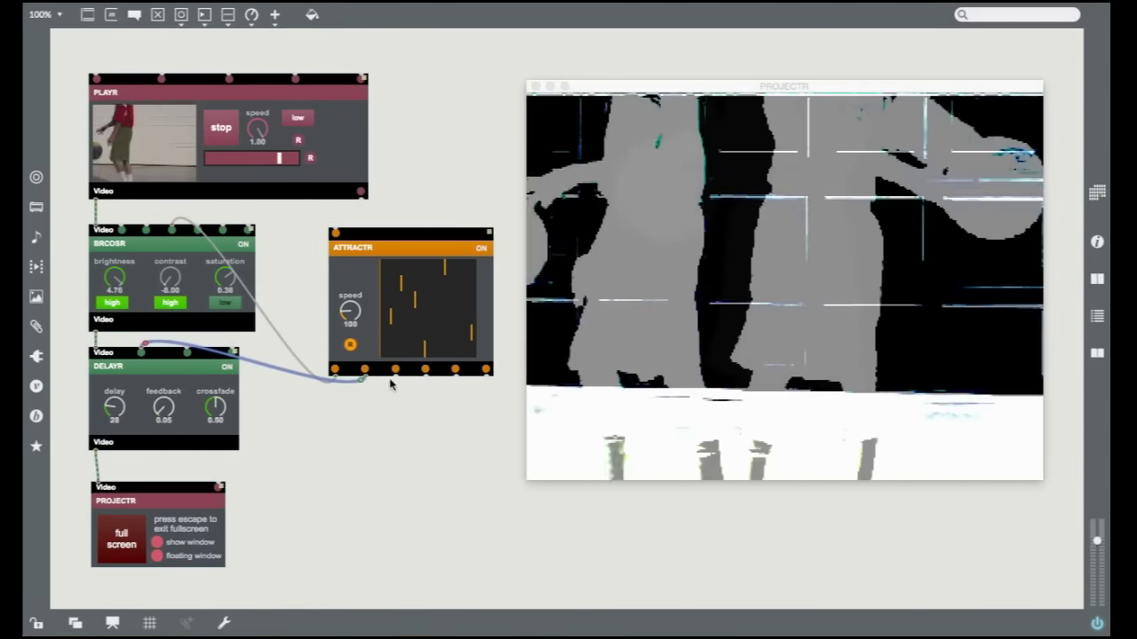
left_click_drag(219, 408, 188, 352)
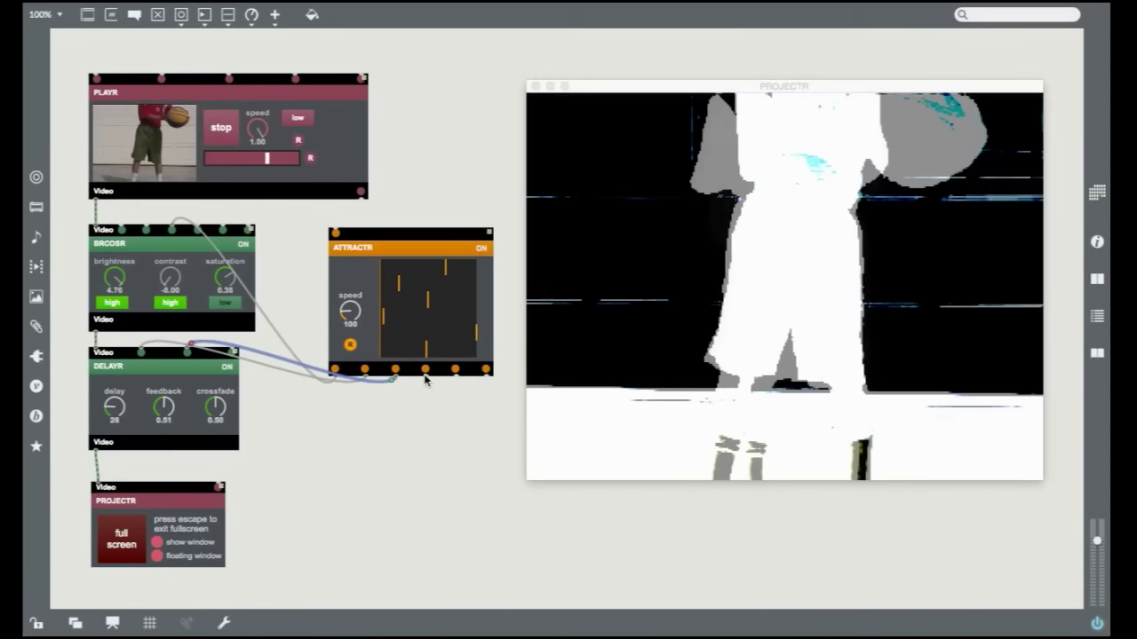
left_click_drag(425, 370, 205, 238)
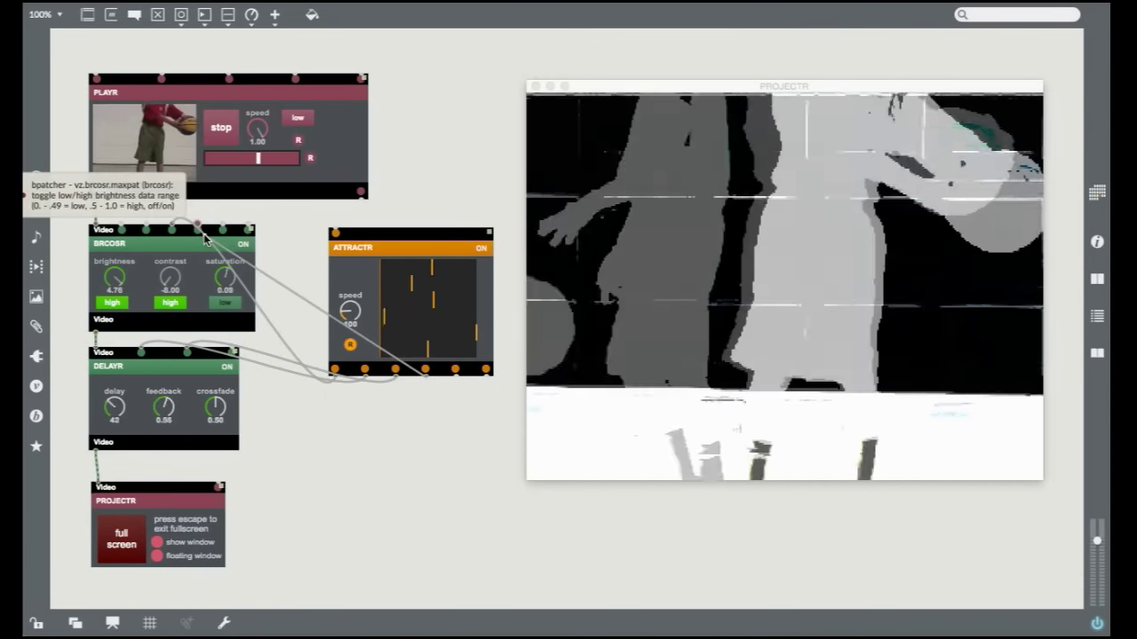
left_click_drag(205, 232, 251, 219)
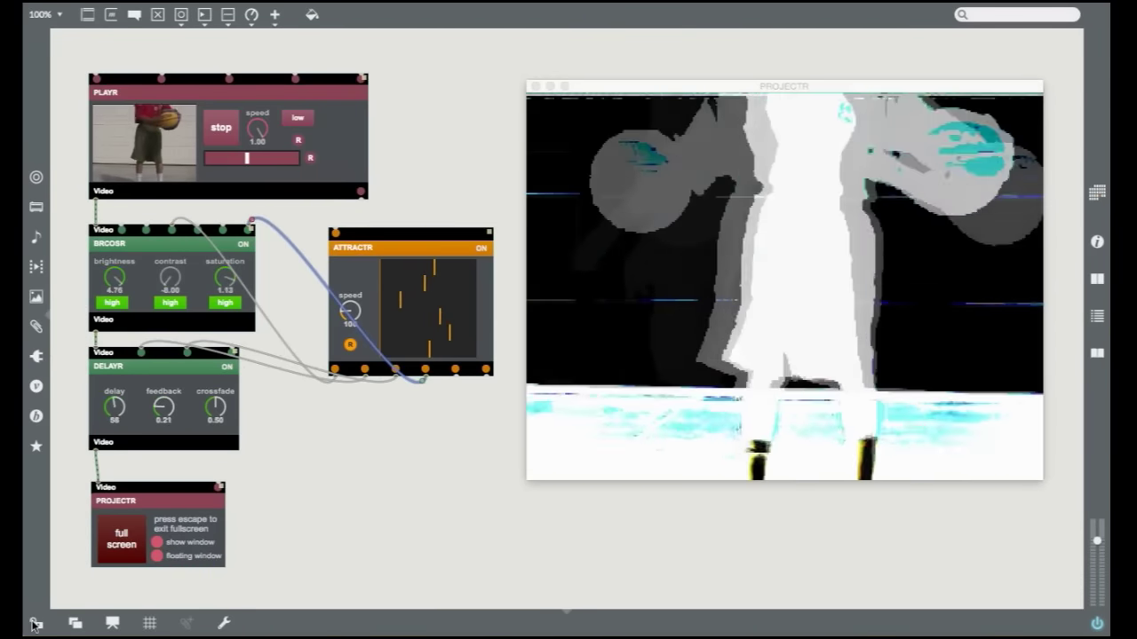
left_click(35, 624)
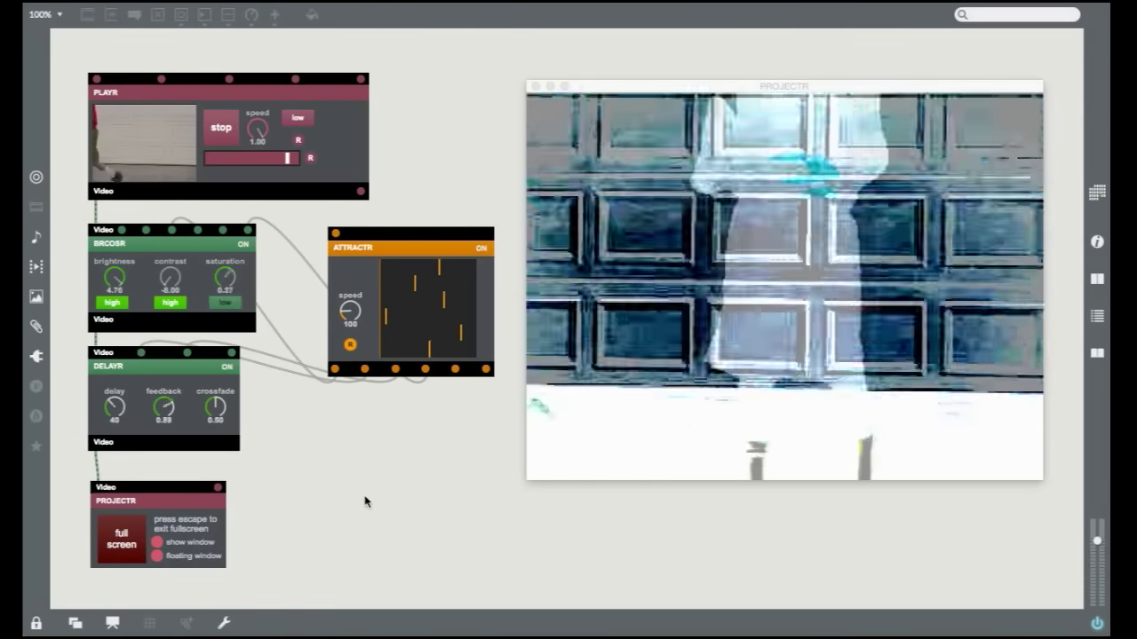